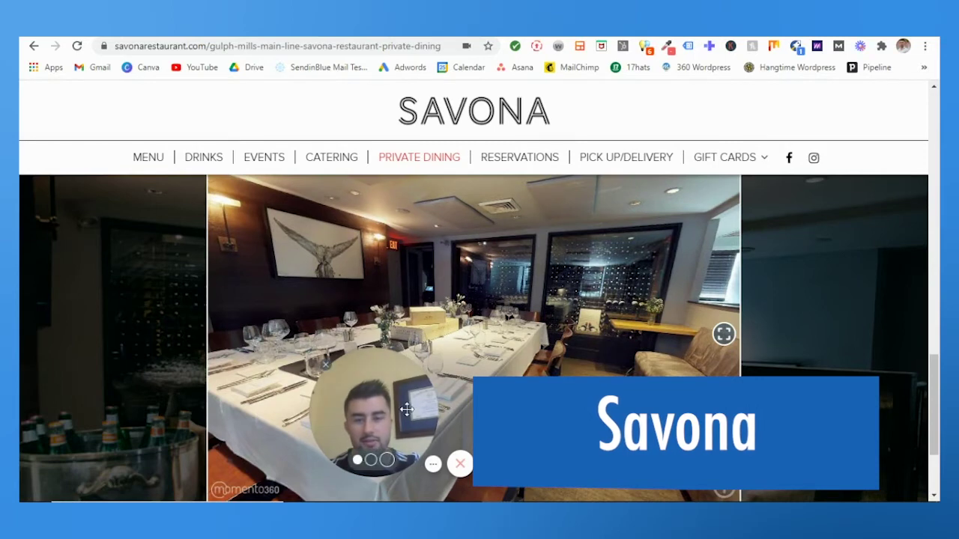
# Step: Open a new Chrome tab and start a Google search for 'savona'
pyautogui.moveTo(406, 409); pyautogui.dragTo(142, 401)
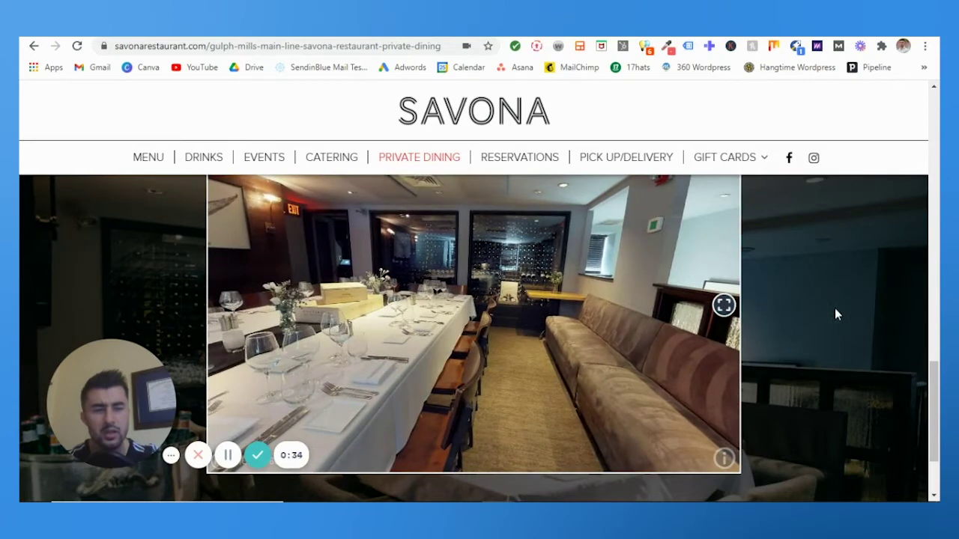
pyautogui.hotkey('ctrl', 't')
pyautogui.write('savona')
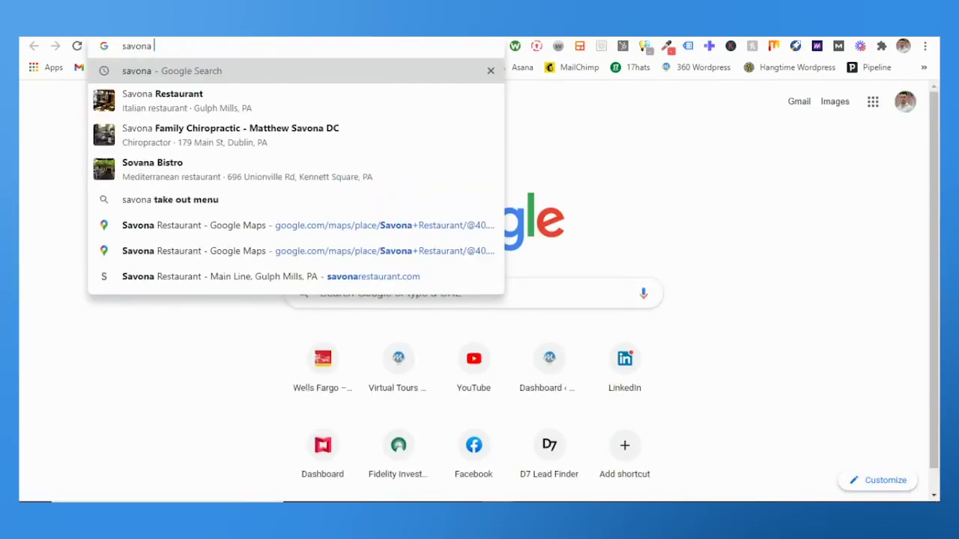
# Step: Run the 'savona' search and view its results in Google Maps
pyautogui.press('Return')
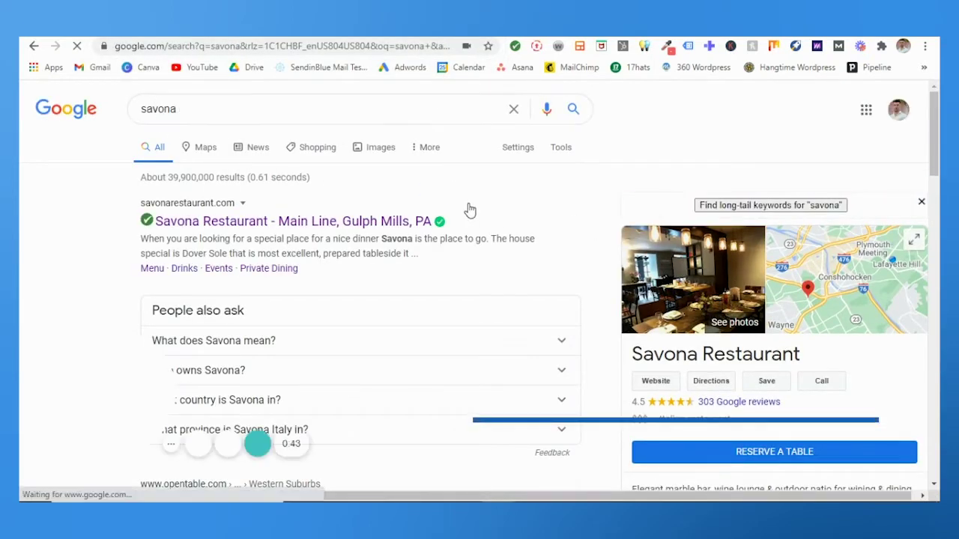
pyautogui.click(204, 150)
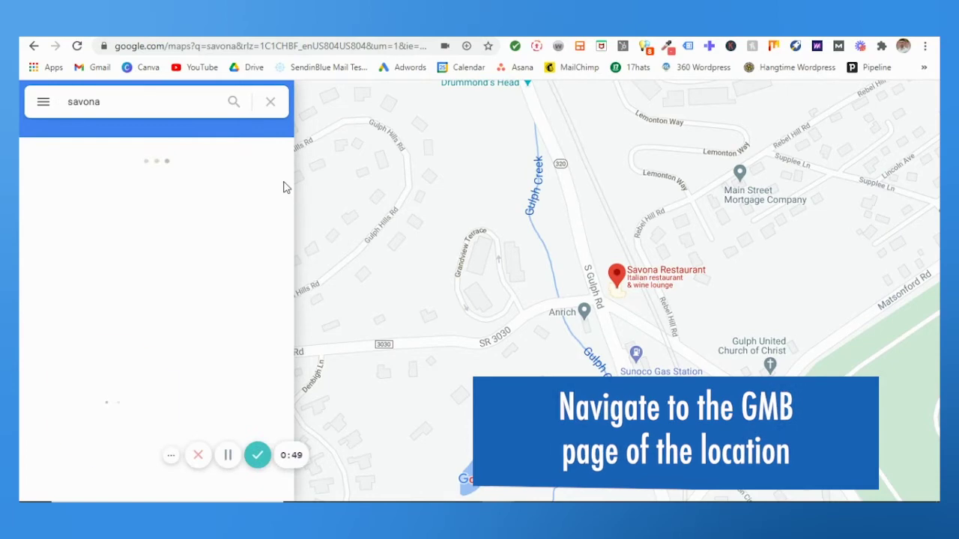
# Step: Scroll Savona Restaurant's panel to Photos and open the Street View & 360° interior tour
pyautogui.moveTo(142, 377); pyautogui.dragTo(131, 396)
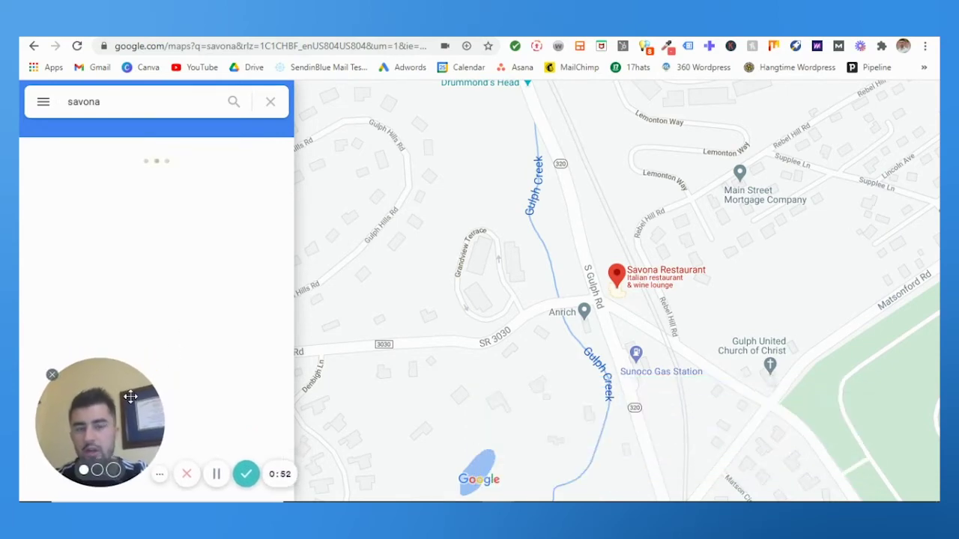
pyautogui.scroll(-3, 206, 278)
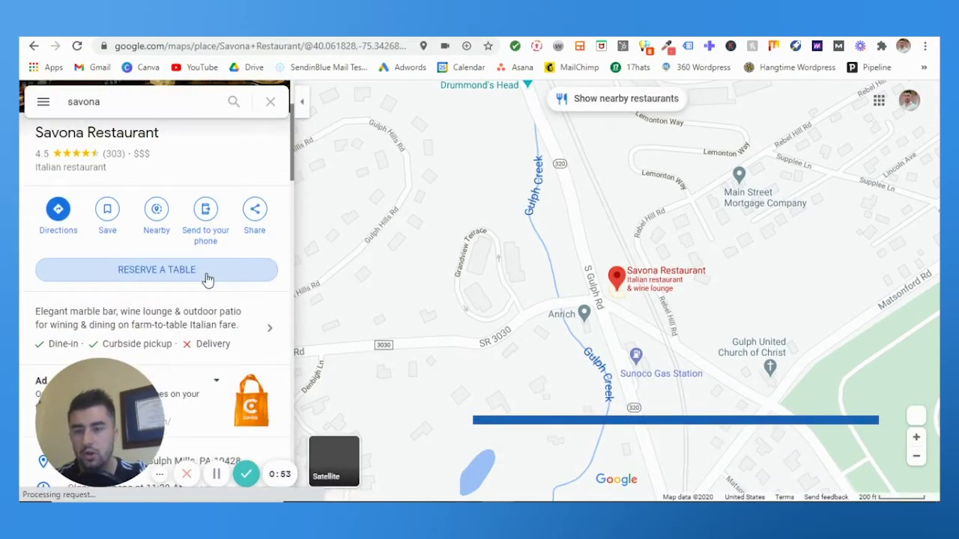
pyautogui.scroll(-10, 208, 278)
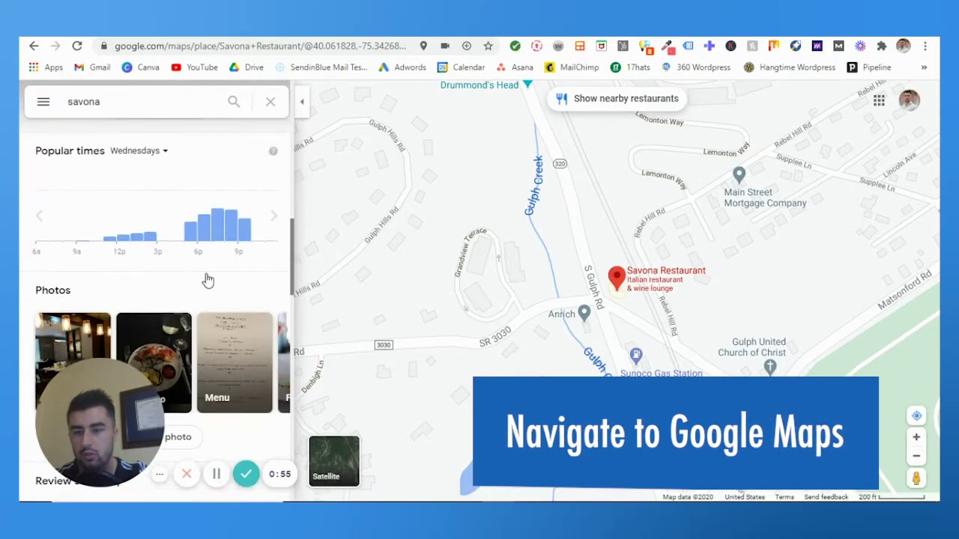
pyautogui.hscroll(5, 207, 279)
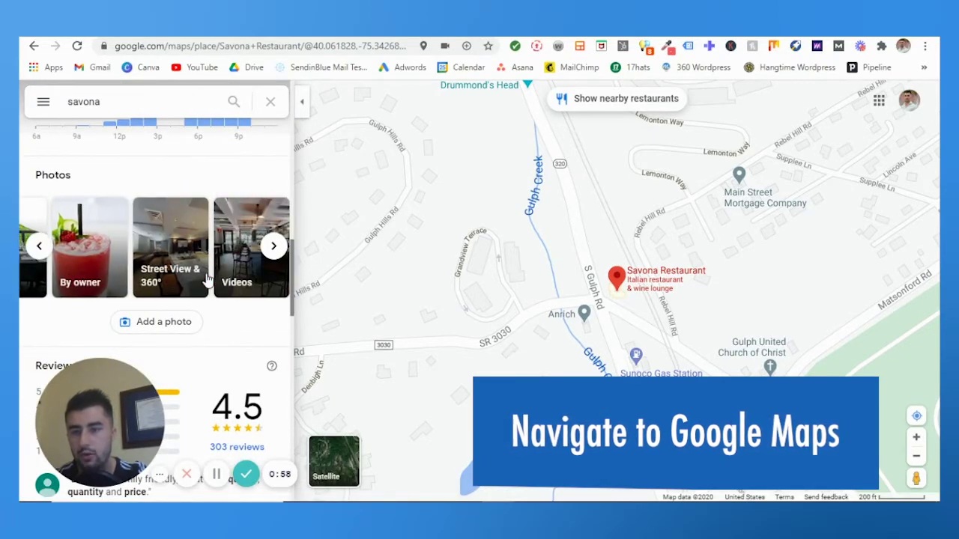
pyautogui.click(177, 246)
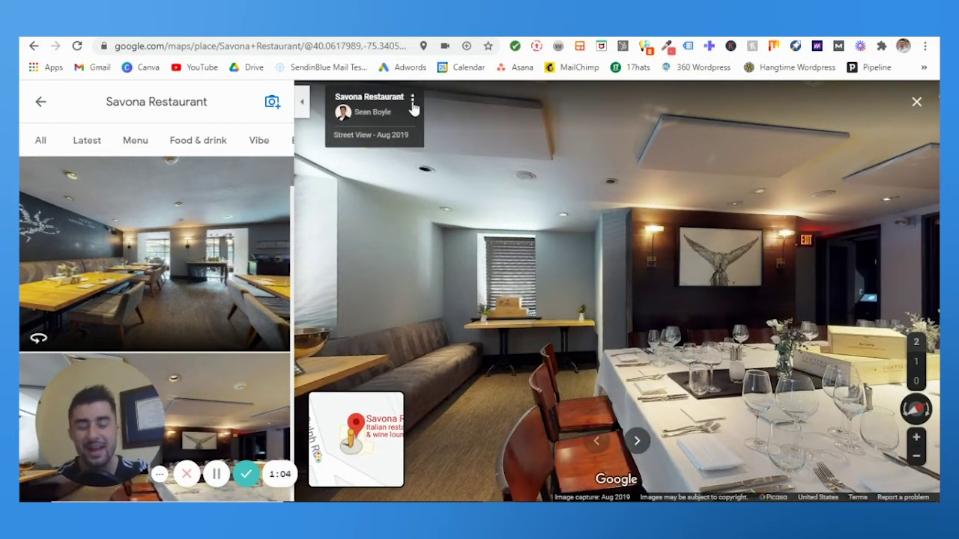
# Step: Turn the panorama toward the whale painting wall and bring up the image's options
pyautogui.moveTo(684, 328)
pyautogui.mouseDown()
pyautogui.moveTo(420, 315)
pyautogui.moveTo(509, 300)
pyautogui.mouseUp()
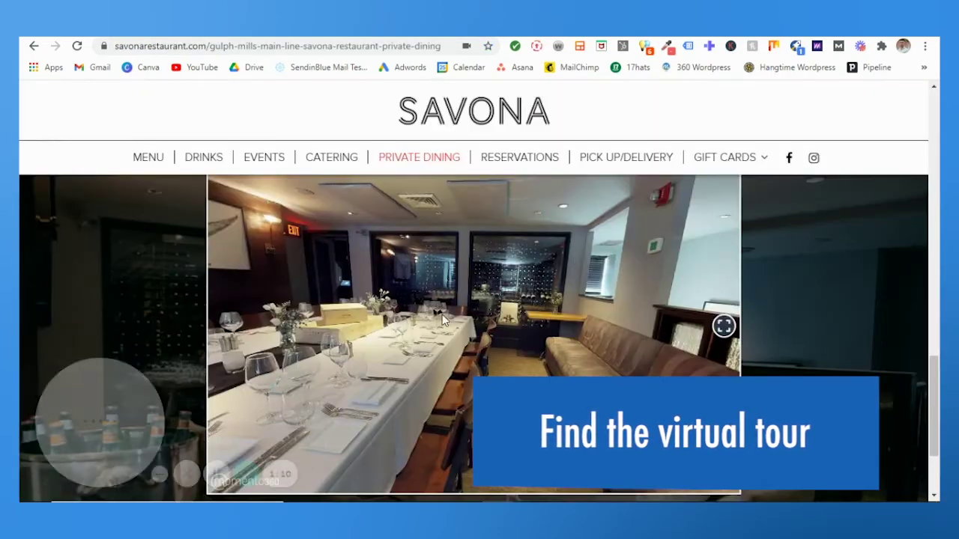
pyautogui.moveTo(442, 320); pyautogui.dragTo(548, 309)
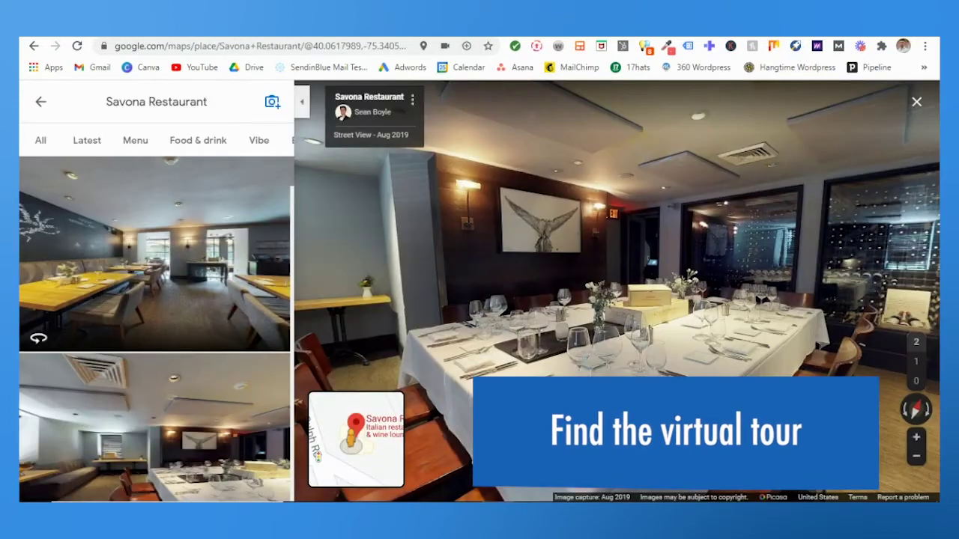
pyautogui.click(413, 102)
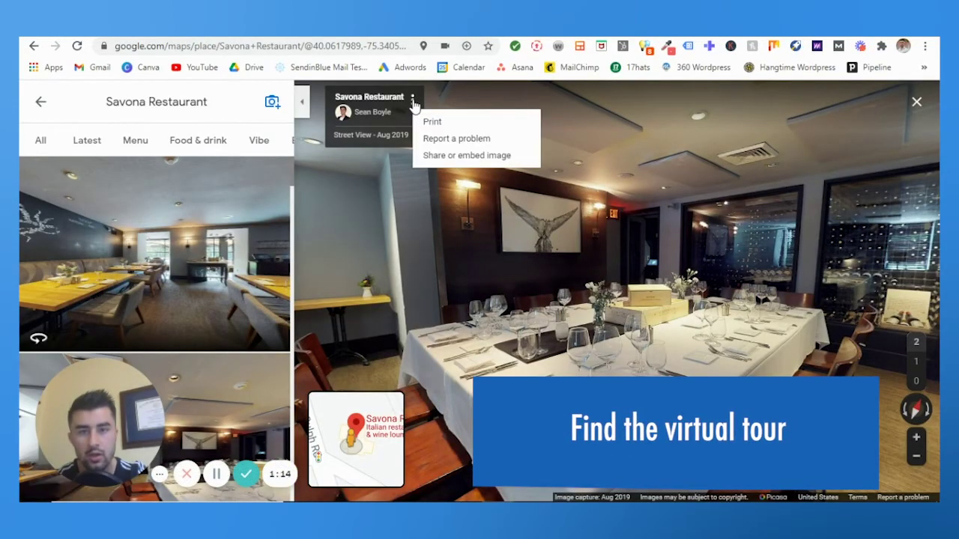
# Step: Copy the tour's Medium-size iframe embed HTML and switch back to the Savona private dining page
pyautogui.click(431, 155)
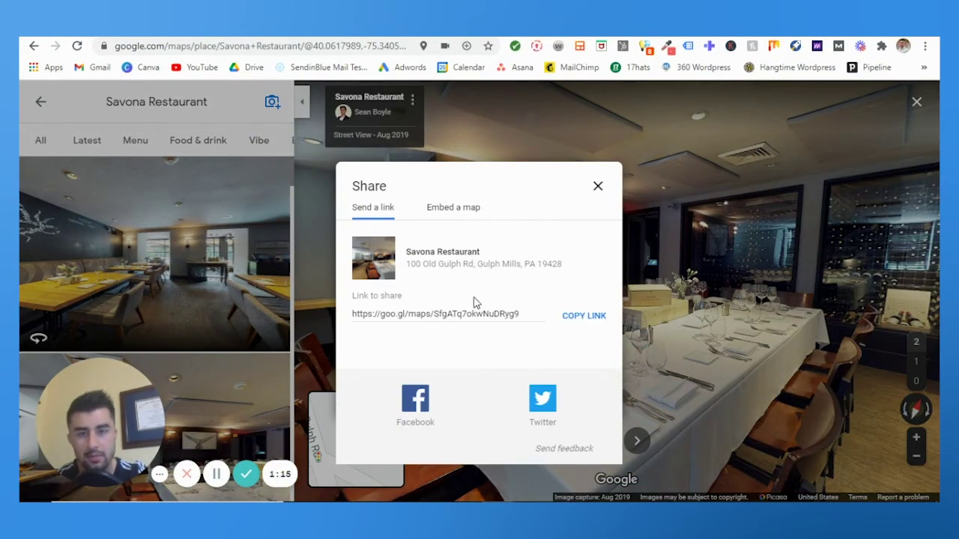
pyautogui.click(451, 214)
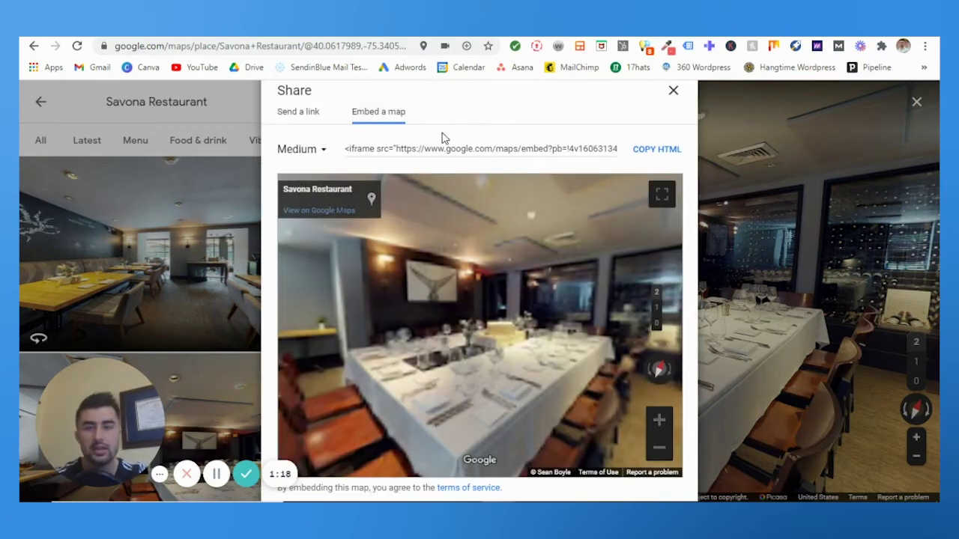
pyautogui.click(324, 152)
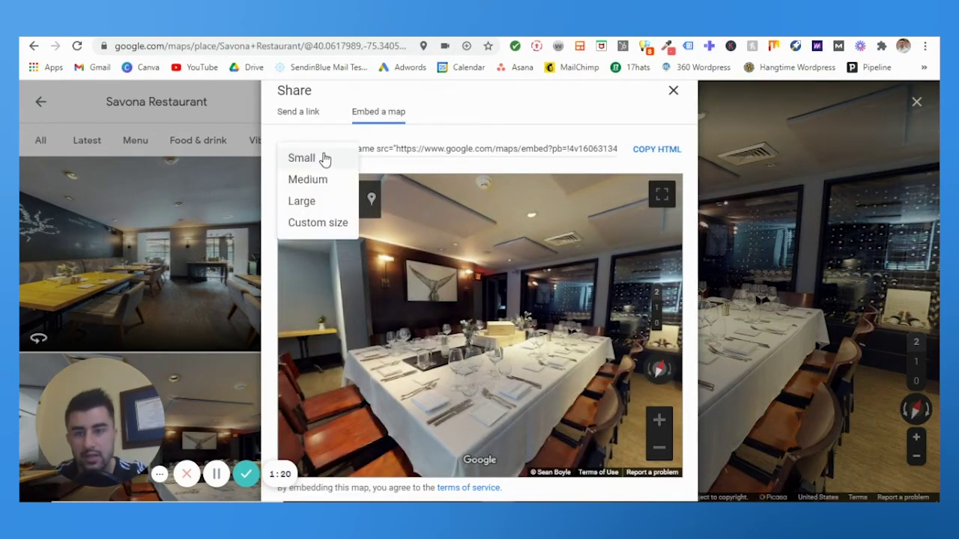
pyautogui.click(319, 223)
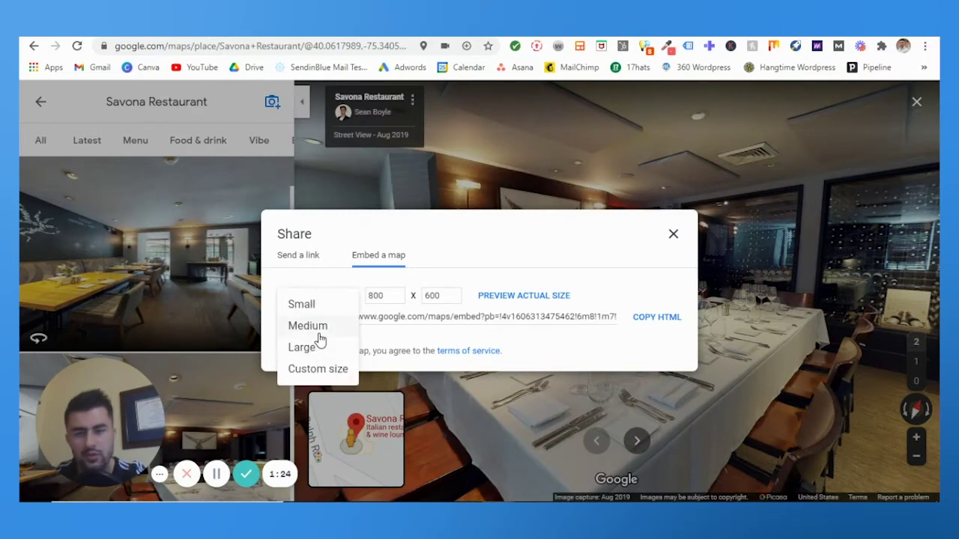
pyautogui.click(319, 336)
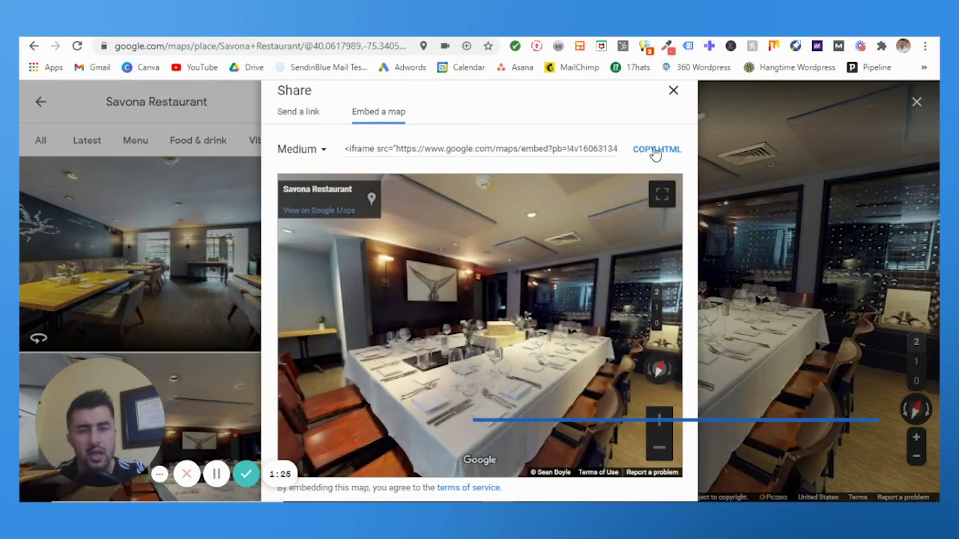
pyautogui.click(656, 150)
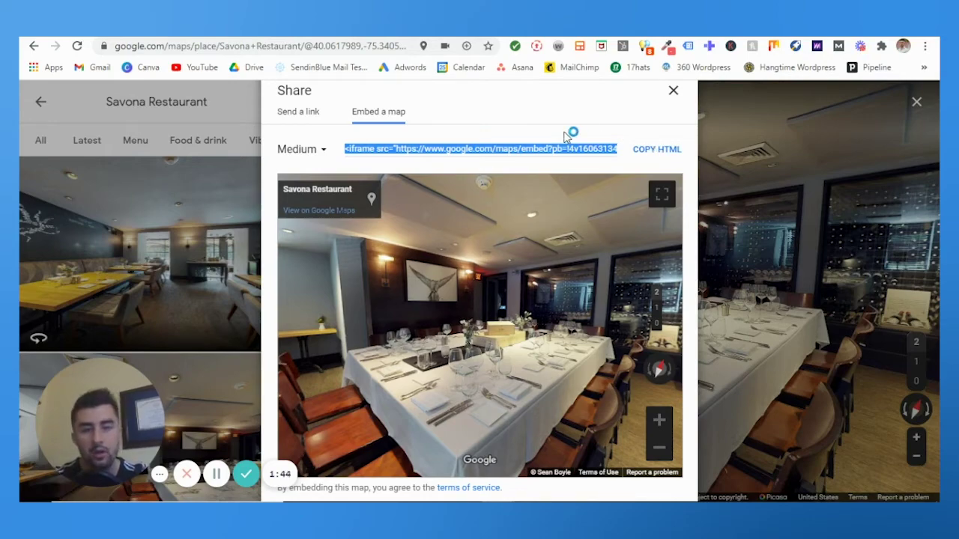
pyautogui.hotkey('ctrl', 'Tab')
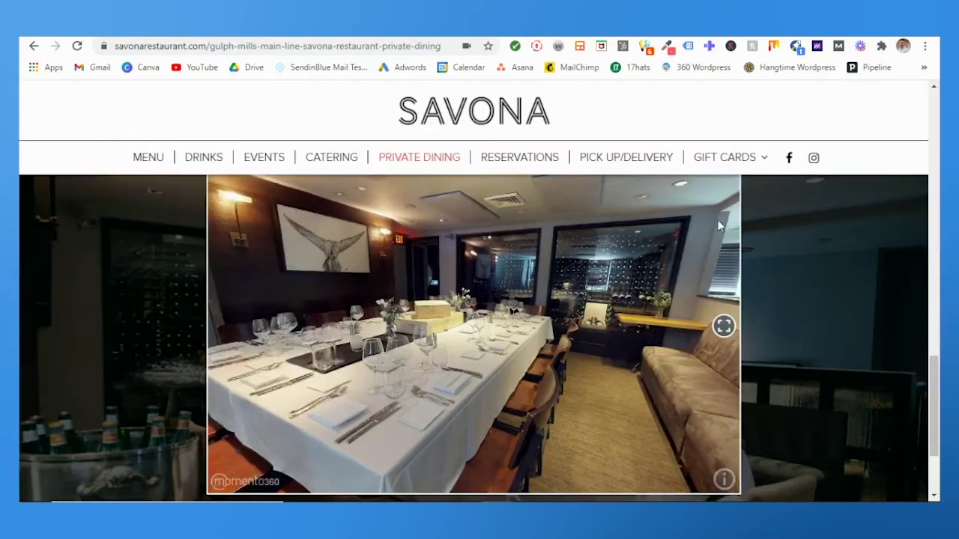
# Step: Scroll the Private Dining page to review the embedded Wine Loft 360° virtual tour
pyautogui.scroll(5, 824, 271)
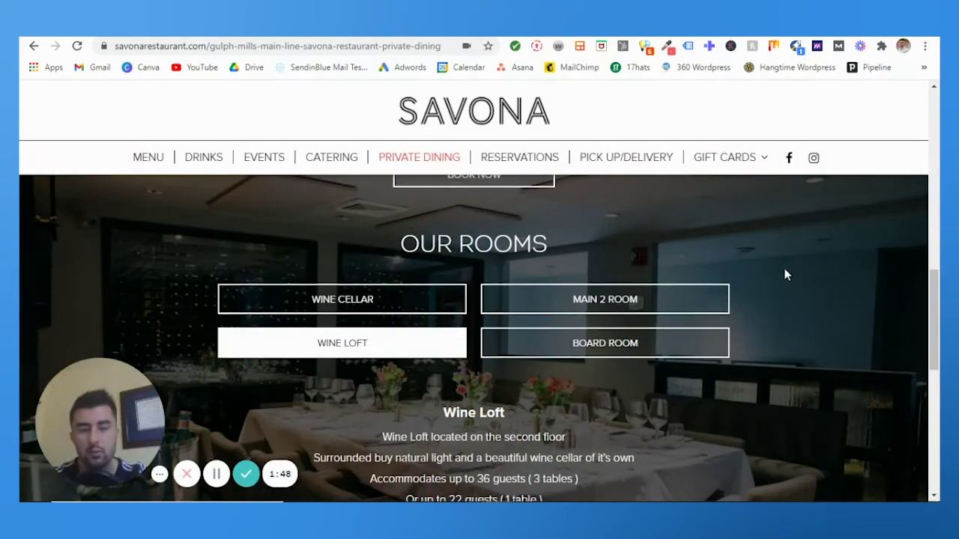
pyautogui.scroll(-2, 784, 271)
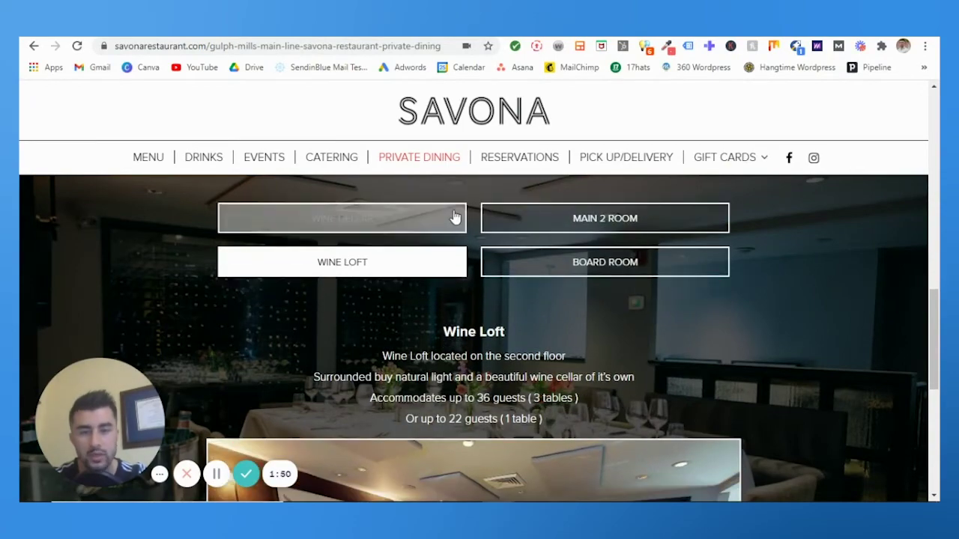
pyautogui.scroll(-4, 799, 367)
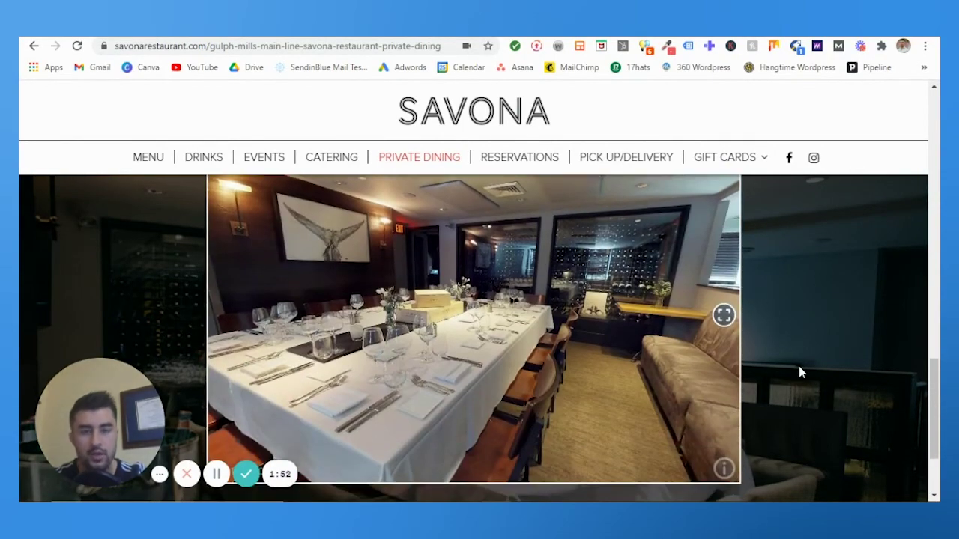
pyautogui.scroll(15, 798, 365)
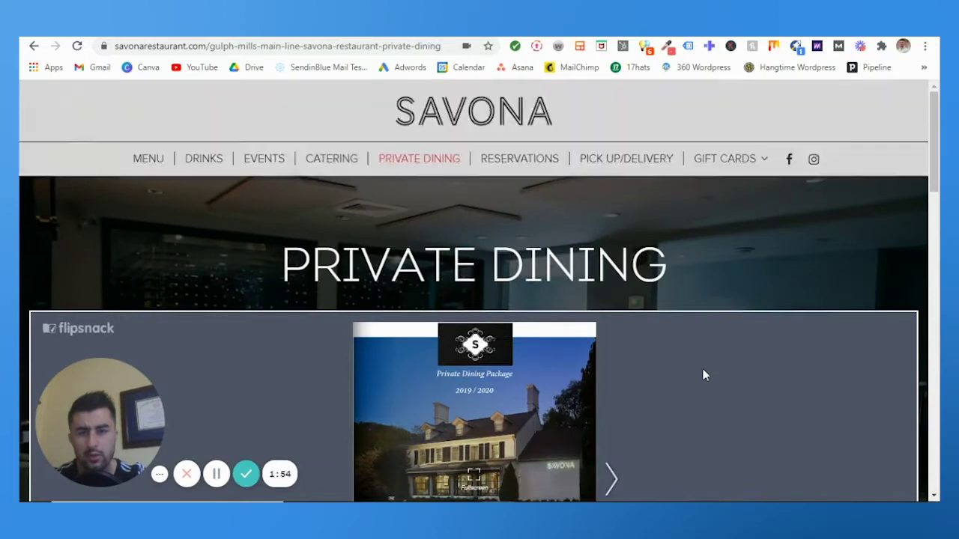
pyautogui.scroll(-15, 720, 359)
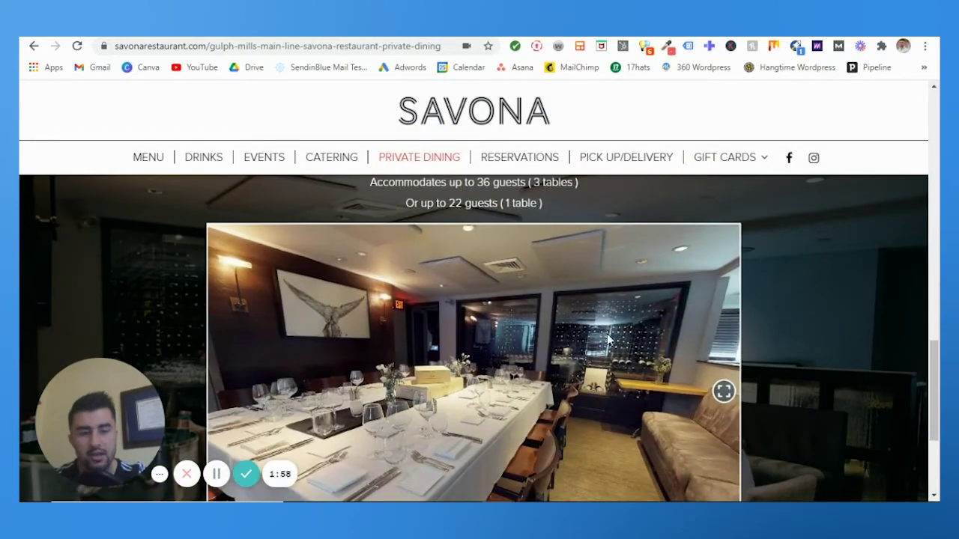
pyautogui.scroll(-1, 853, 359)
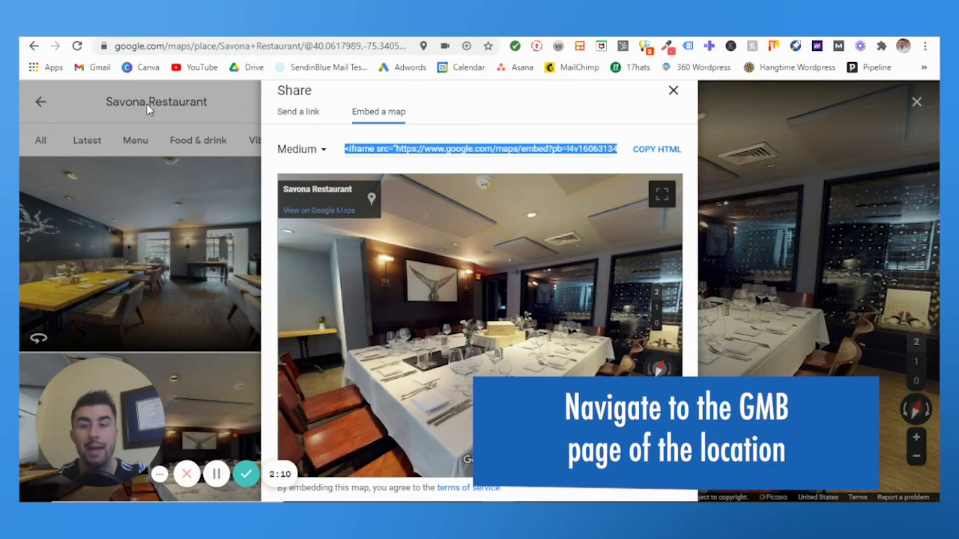
# Step: Close the Share dialog, return to the place details, and reopen the Street View & 360° photos
pyautogui.click(674, 90)
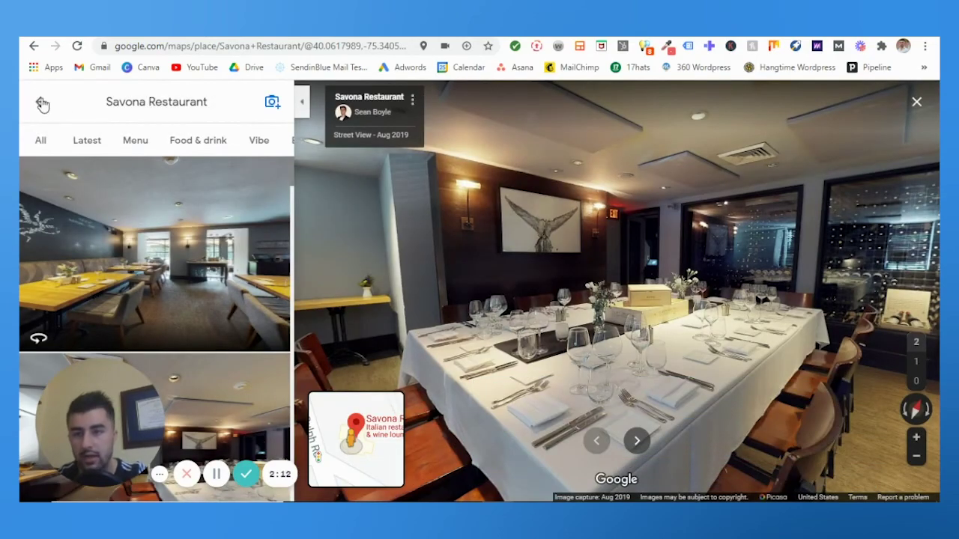
pyautogui.click(43, 104)
pyautogui.scroll(-2, 193, 294)
pyautogui.scroll(-8, 194, 293)
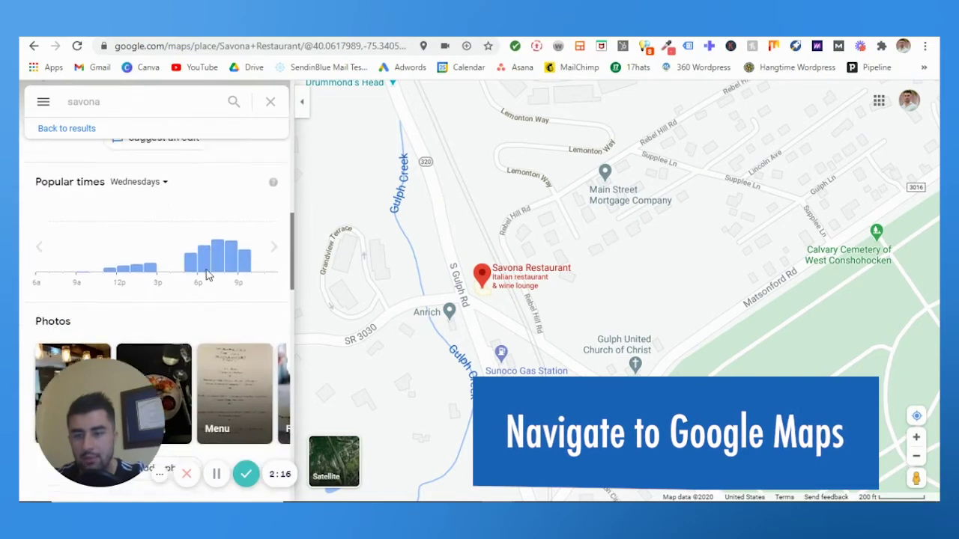
pyautogui.scroll(-2, 208, 276)
pyautogui.hscroll(5, 213, 270)
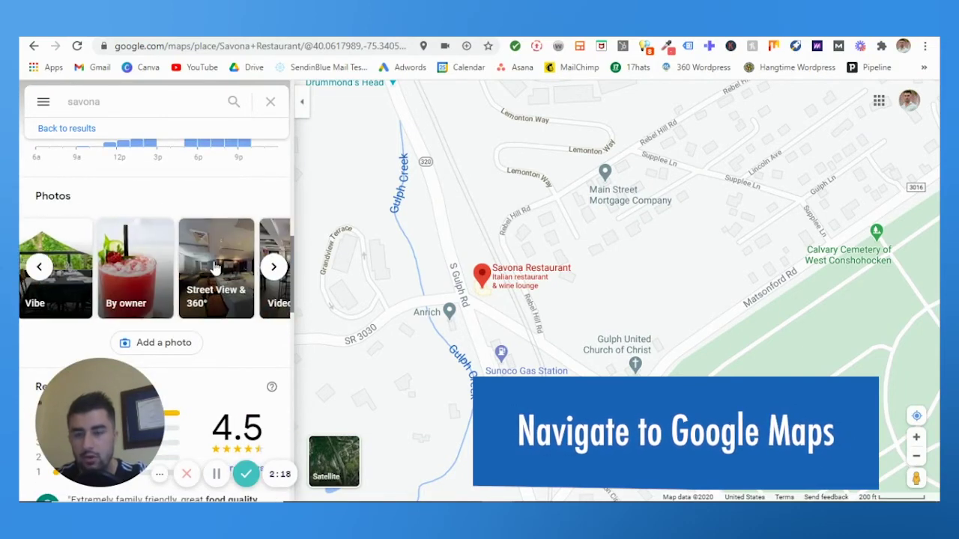
pyautogui.click(215, 268)
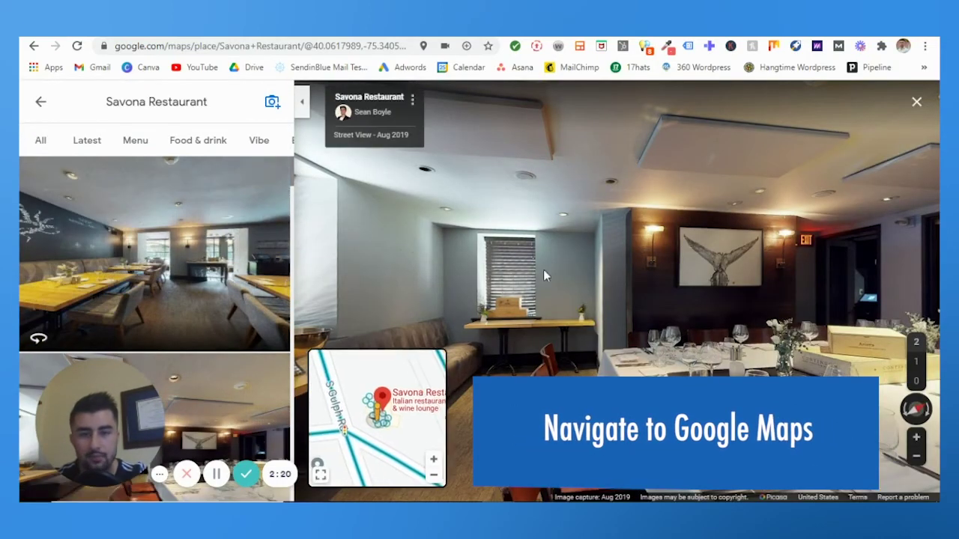
# Step: Look around the interior panorama, then switch the tour to the bar panorama
pyautogui.moveTo(543, 275); pyautogui.dragTo(403, 319)
pyautogui.scroll(-2, 223, 311)
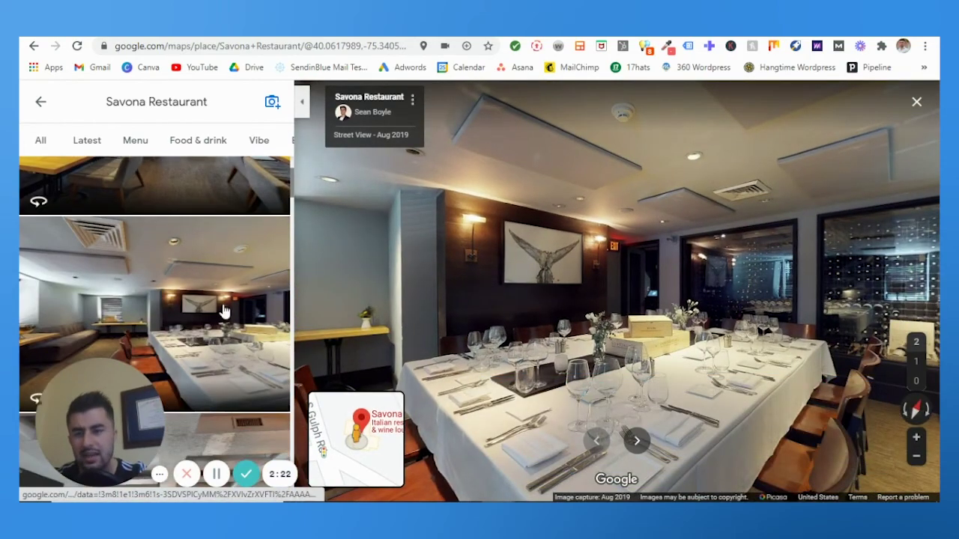
pyautogui.moveTo(518, 317)
pyautogui.mouseDown()
pyautogui.moveTo(618, 299)
pyautogui.moveTo(570, 300)
pyautogui.mouseUp()
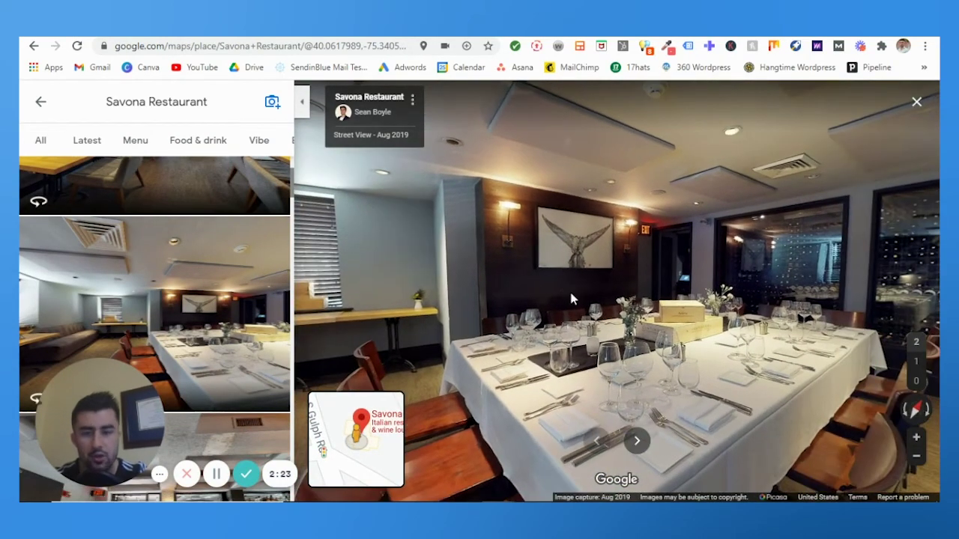
pyautogui.scroll(-3, 234, 320)
pyautogui.click(234, 300)
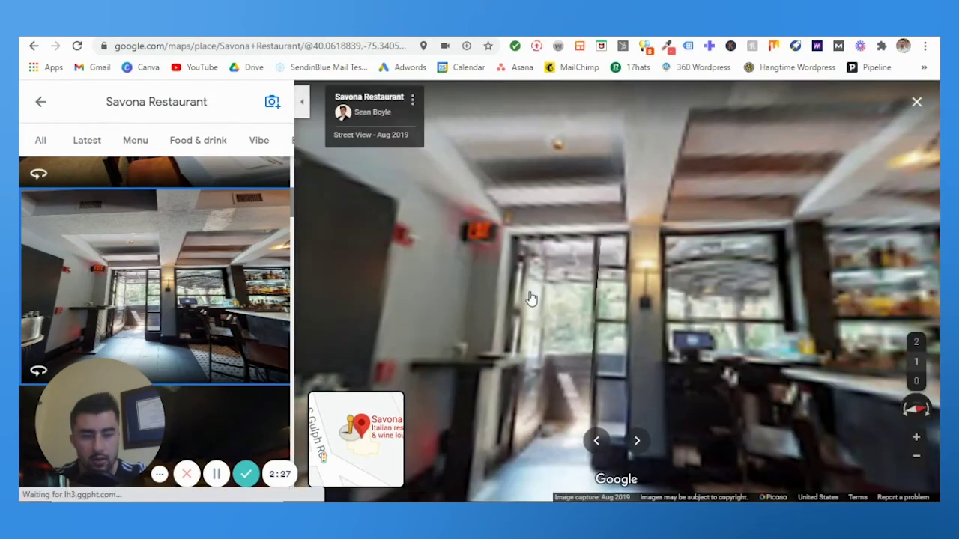
# Step: Turn toward the bar and copy this panorama's Medium-size iframe embed HTML
pyautogui.moveTo(551, 300); pyautogui.dragTo(397, 296)
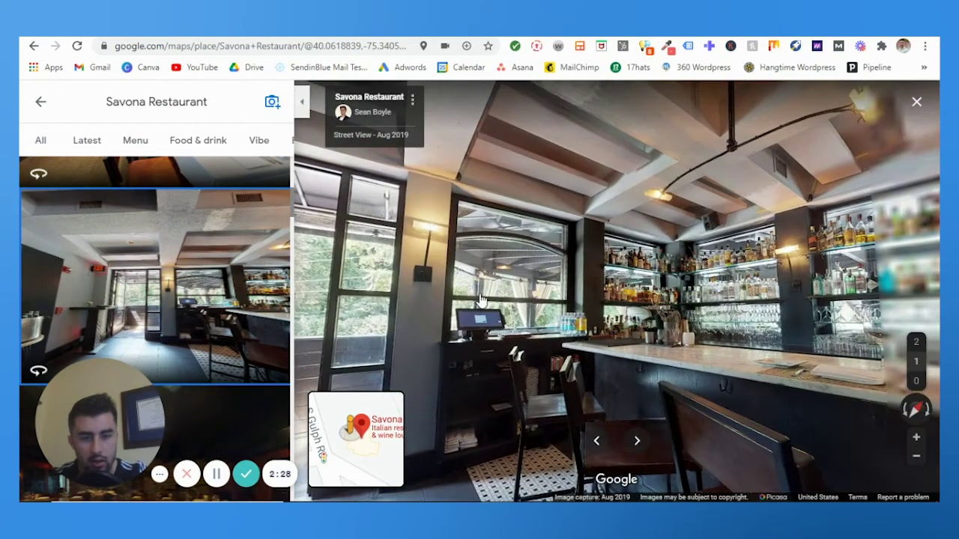
pyautogui.click(412, 101)
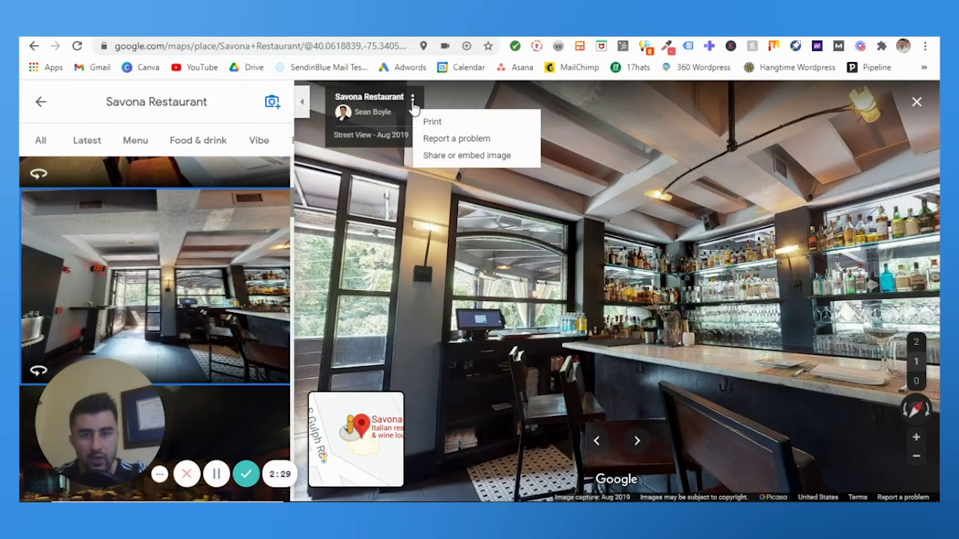
pyautogui.click(454, 156)
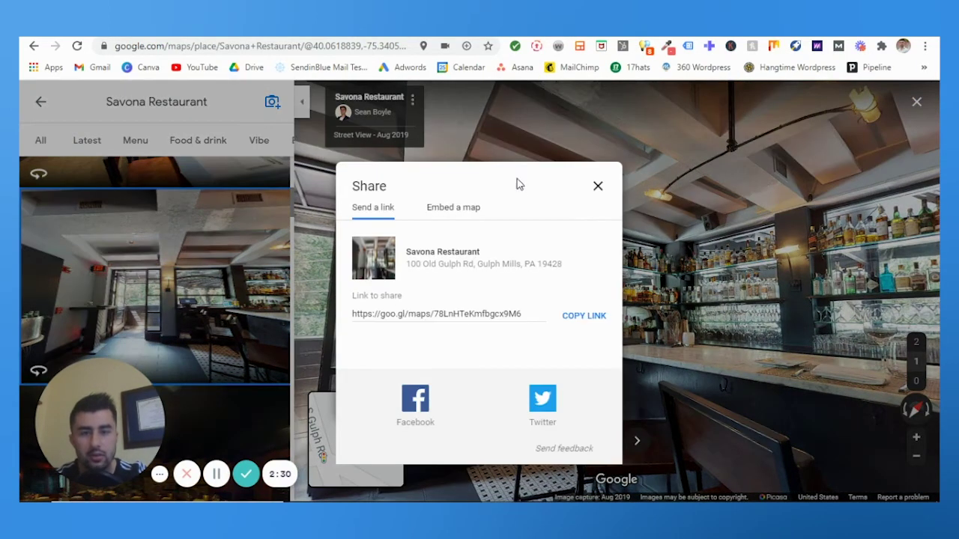
pyautogui.click(454, 214)
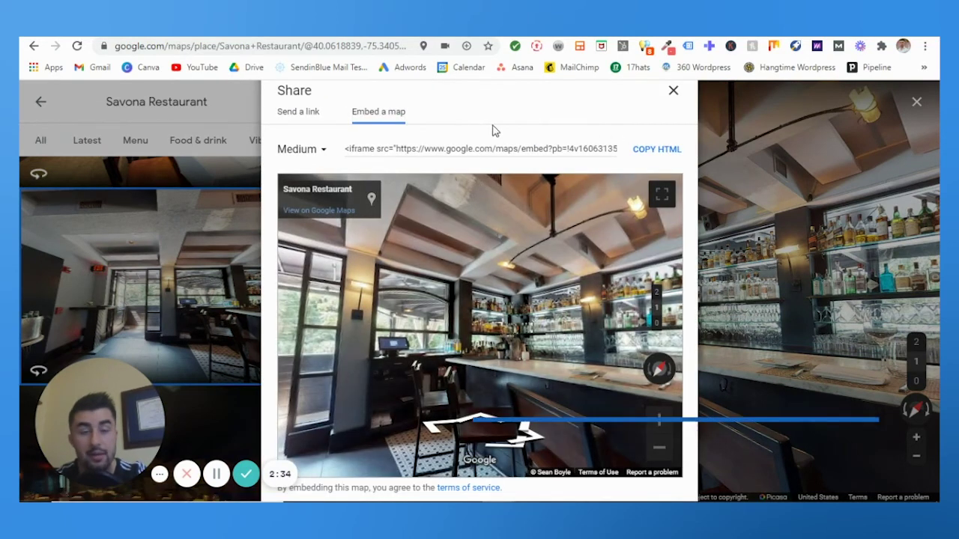
pyautogui.click(298, 150)
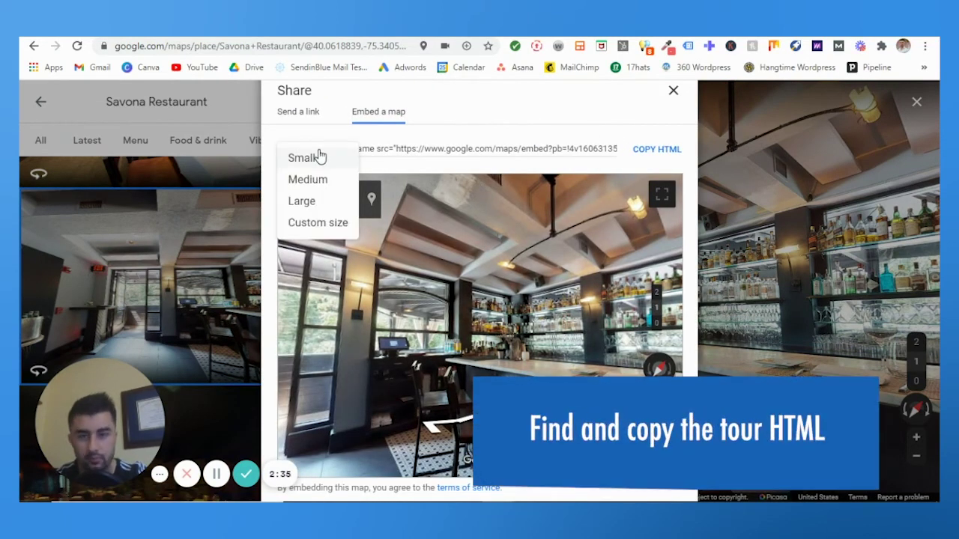
pyautogui.click(650, 135)
pyautogui.click(656, 149)
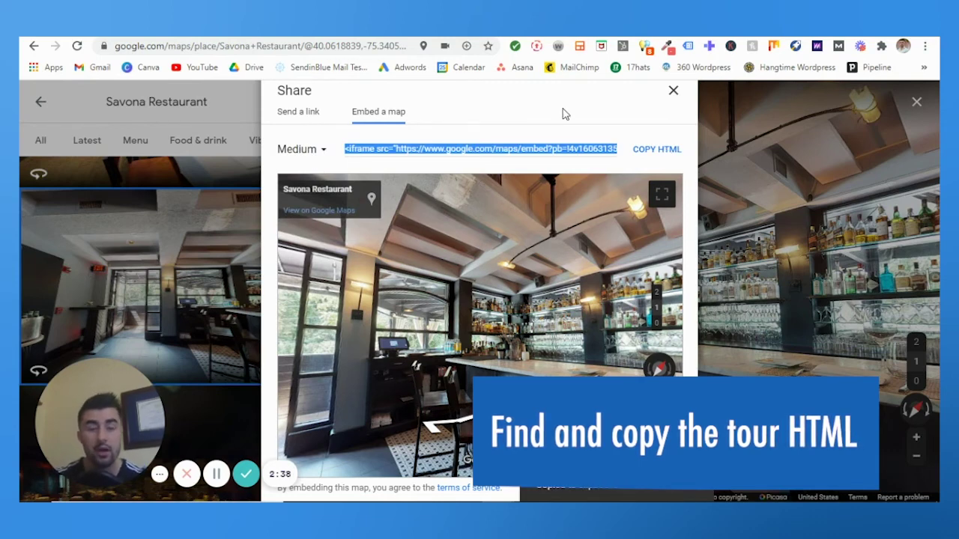